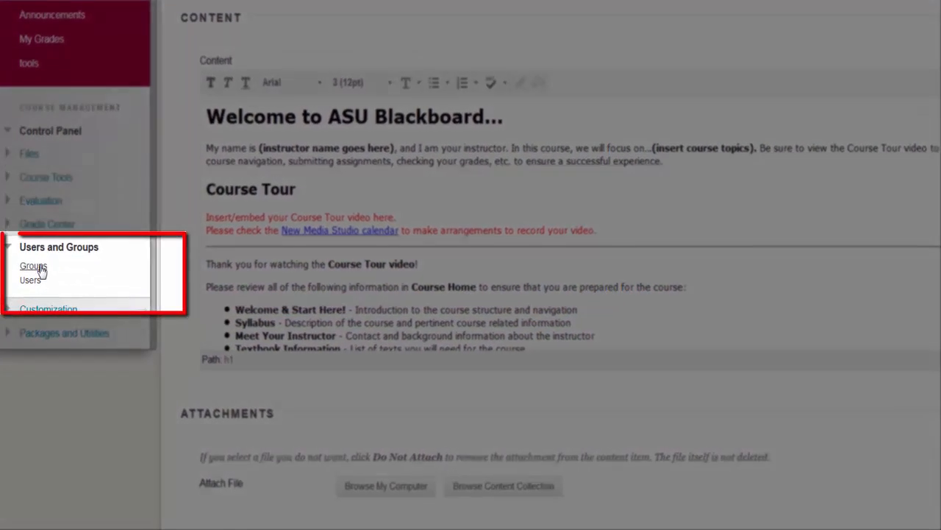
Start a single manual-enroll group from the course's Groups page and name it "Group 1".
left_click(37, 267)
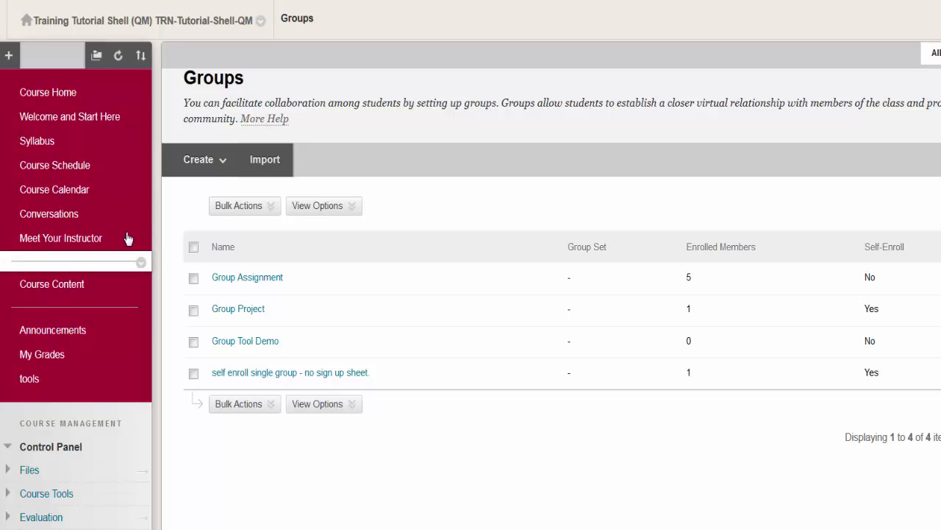
left_click(218, 168)
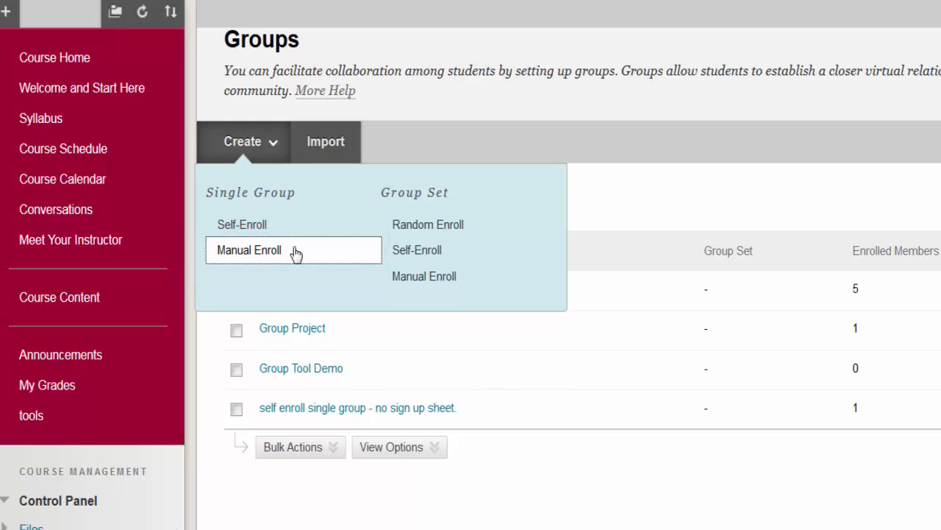
left_click(295, 254)
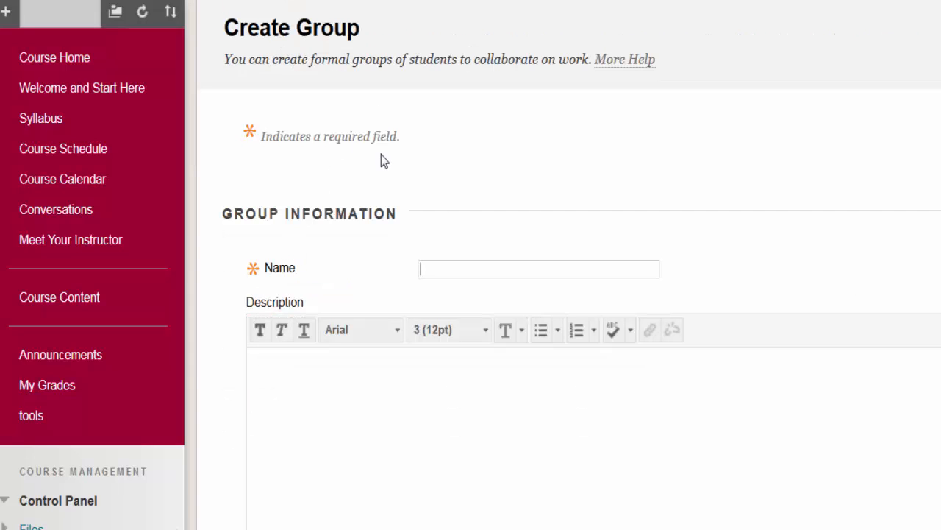
left_click(495, 269)
type("Group 1")
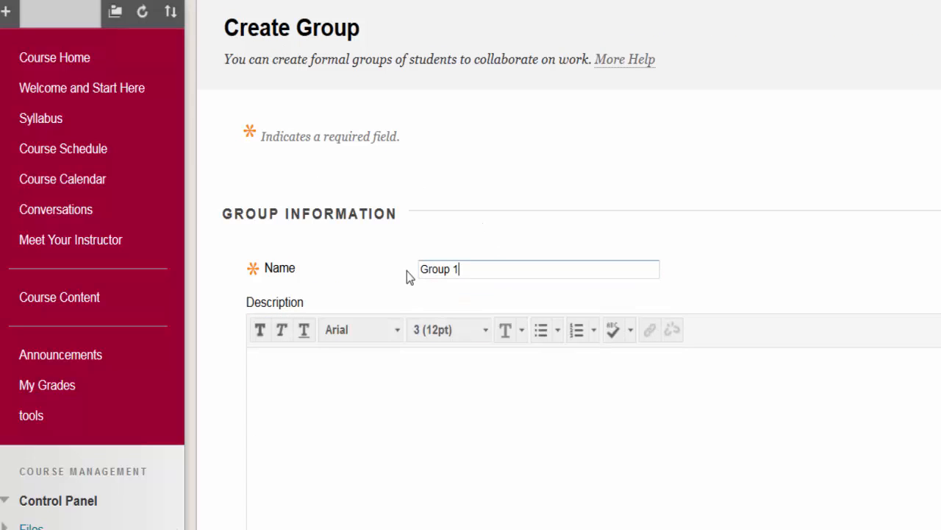
Enter "Optional description Here" as the description of the new group.
scroll(406, 270, "down", 4)
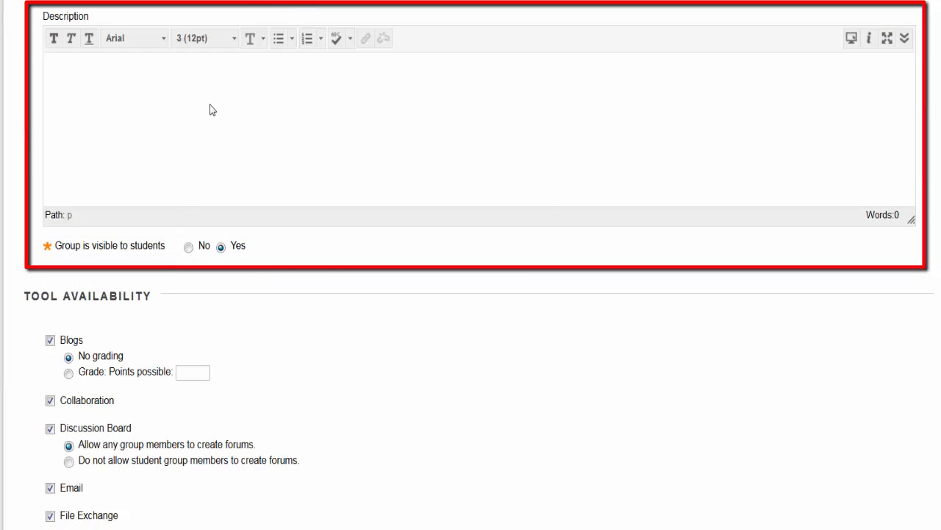
left_click(210, 110)
type("Optional description Here")
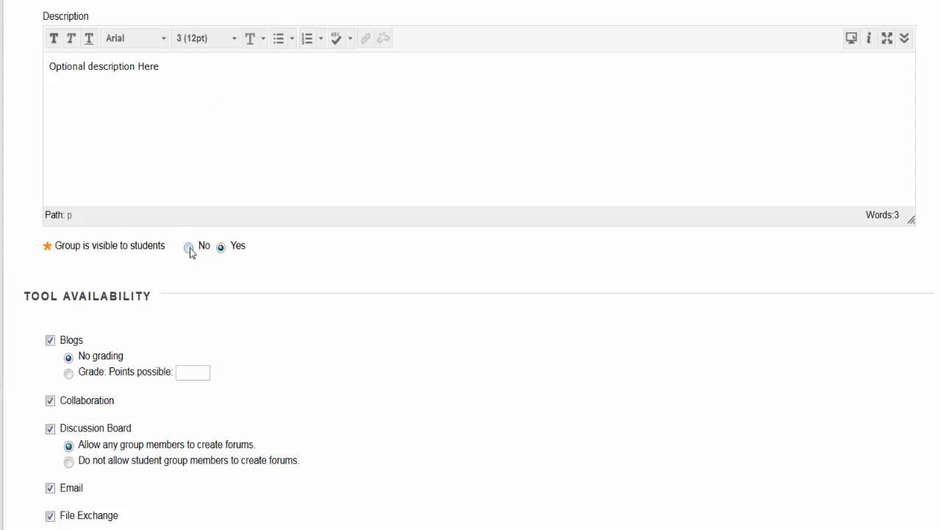
Add the first two and last two students in the user list to the group's membership and submit the group.
scroll(25, 253, "down", 4)
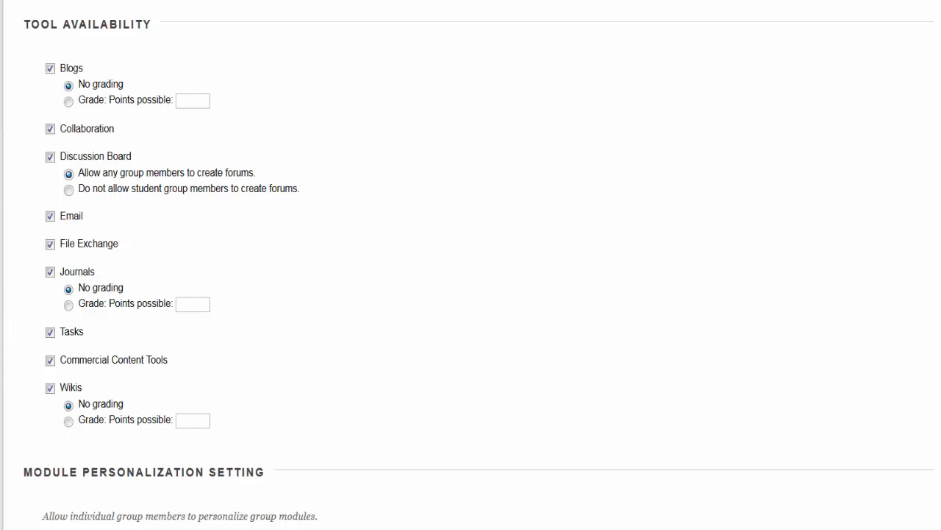
scroll(470, 265, "down", 5)
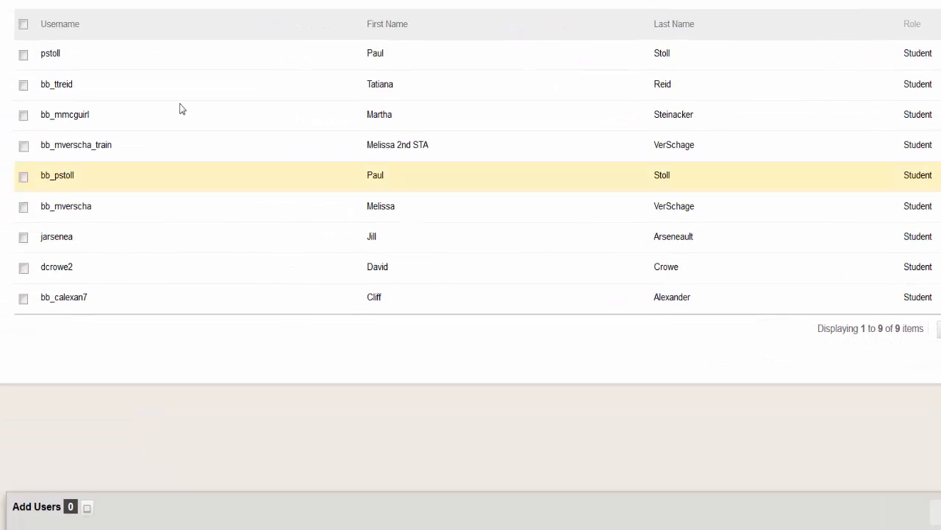
left_click(22, 55)
left_click(23, 85)
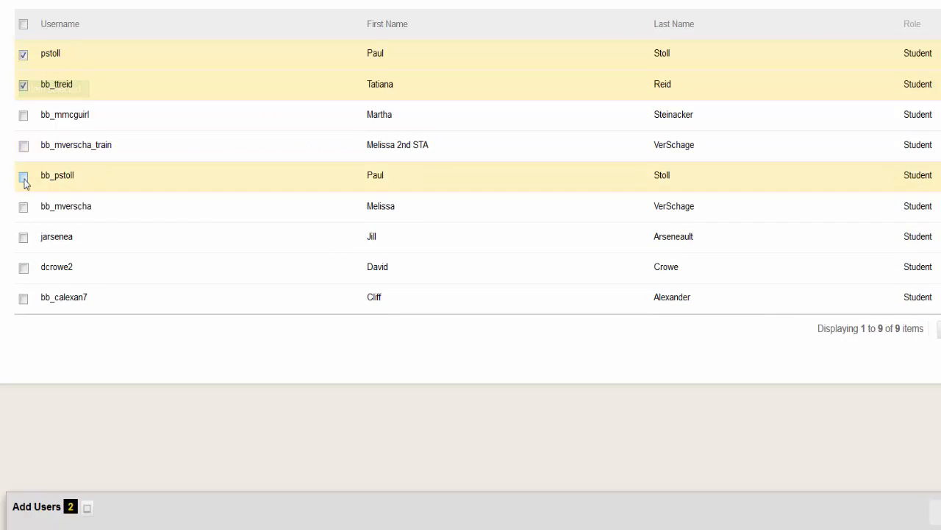
left_click(23, 268)
left_click(23, 298)
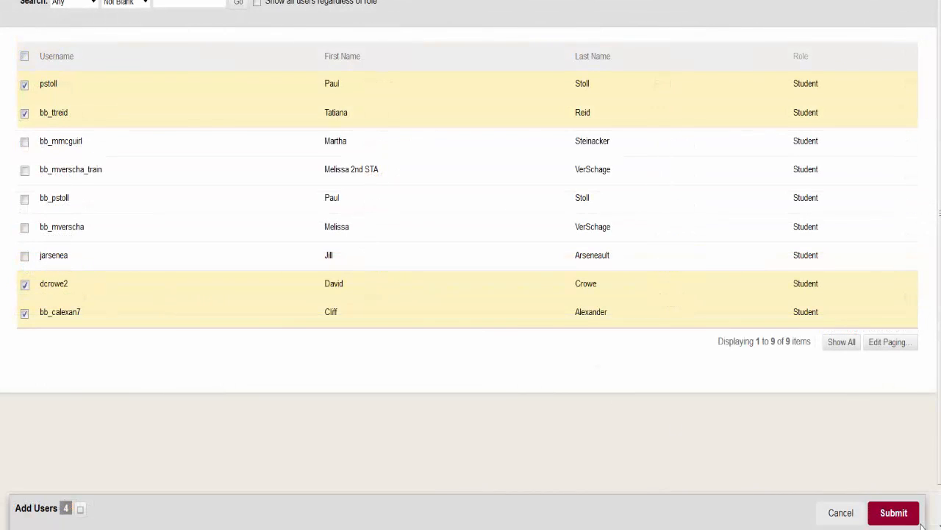
left_click(909, 517)
scroll(103, 382, "down", 2)
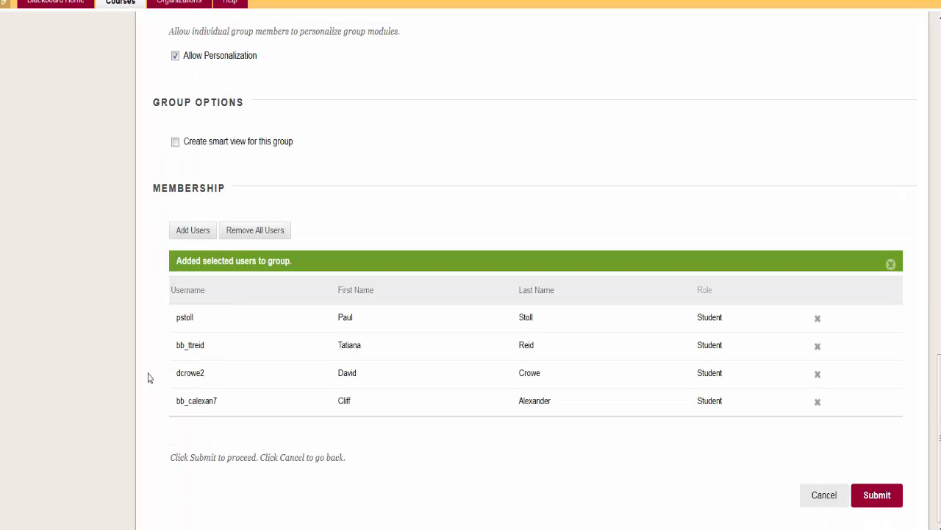
left_click(863, 499)
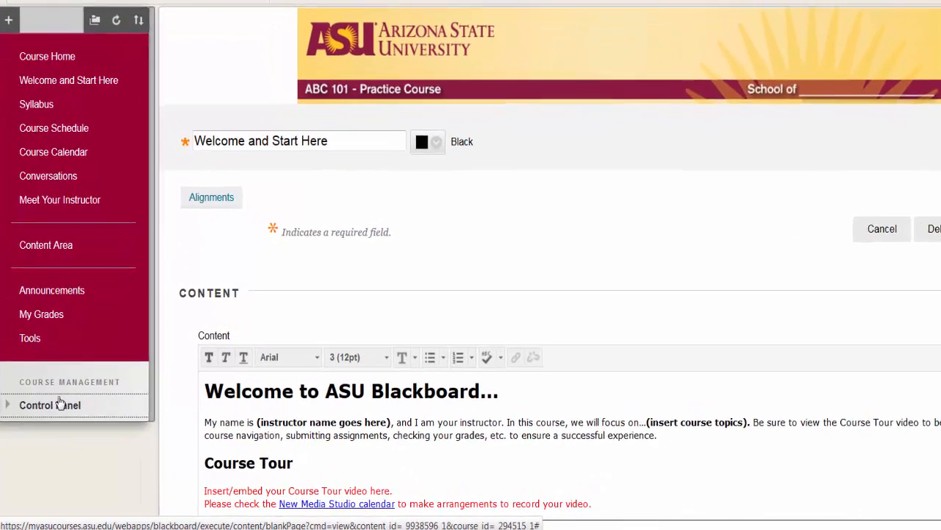
Open the Groups page of the practice course from its course management area.
left_click(52, 425)
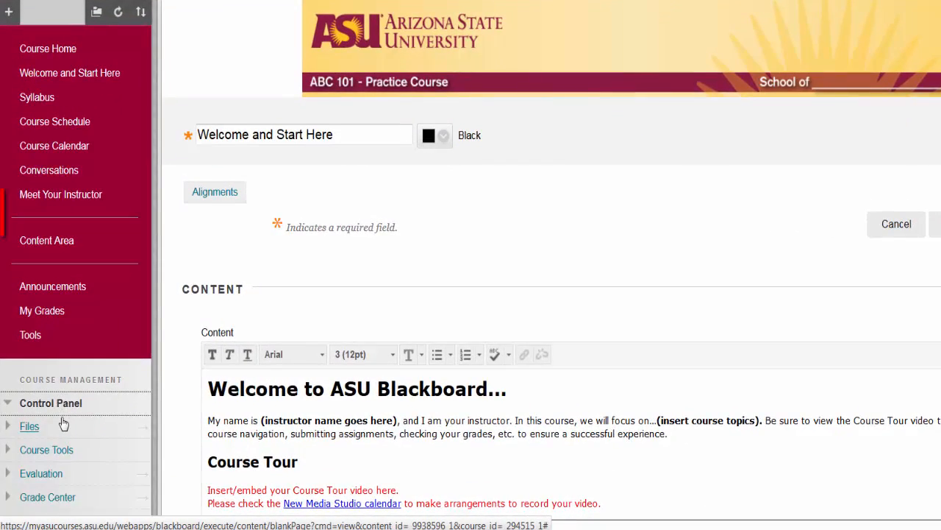
scroll(65, 415, "down", 4)
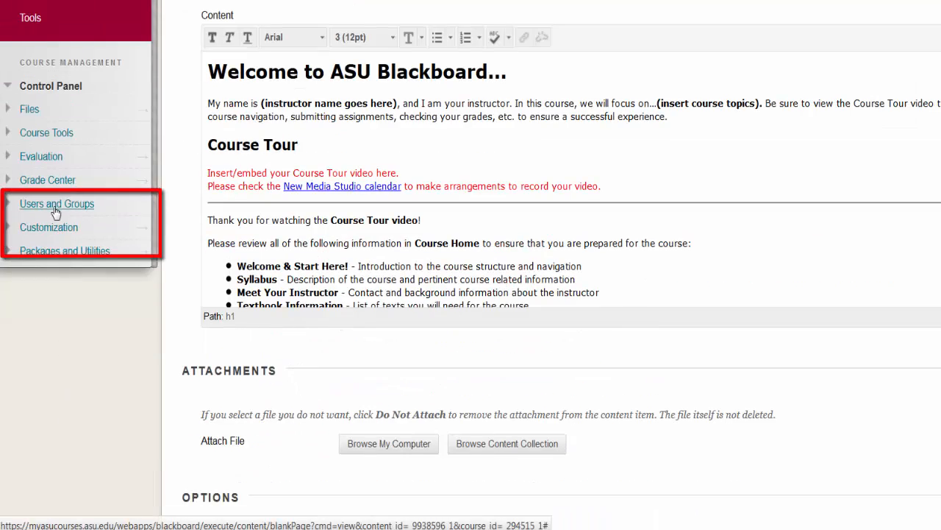
left_click(55, 206)
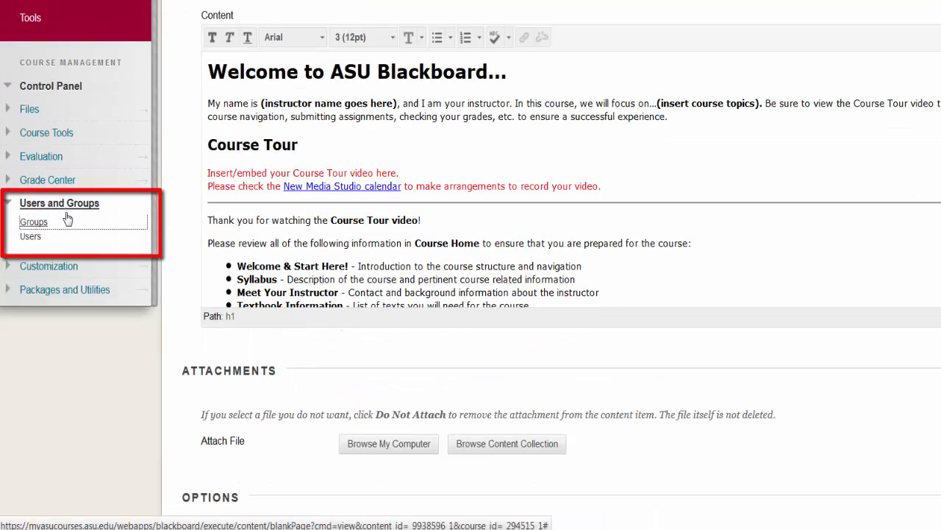
left_click(66, 219)
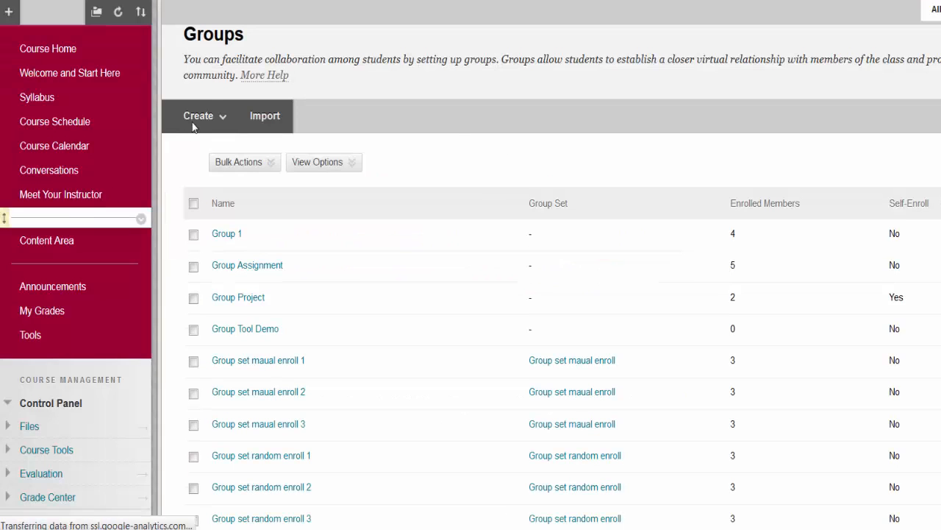
Start a single self-enroll group and name it "Self-enroll group".
left_click(201, 116)
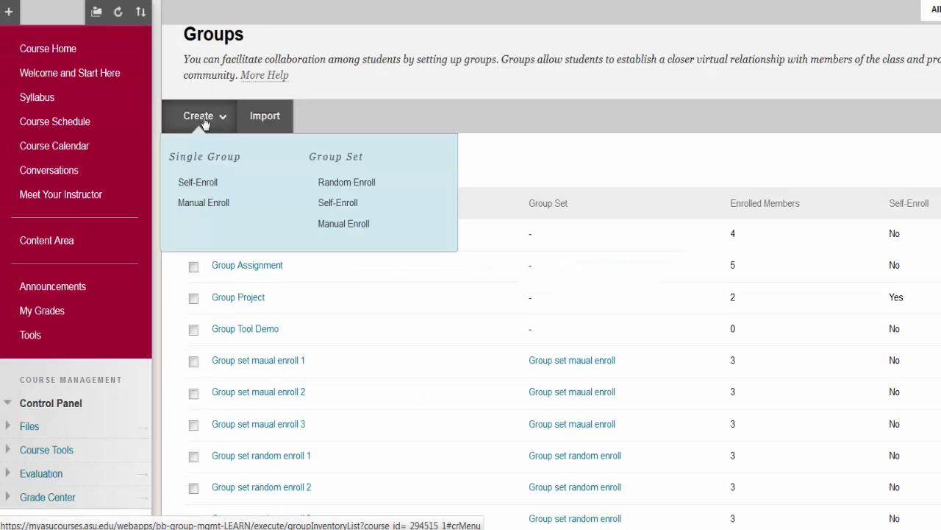
left_click(197, 182)
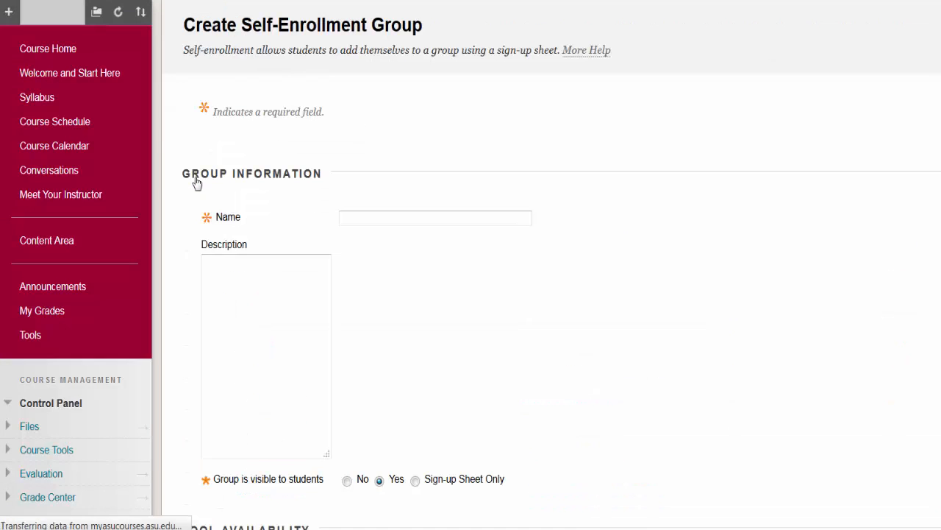
left_click(402, 218)
type("Self")
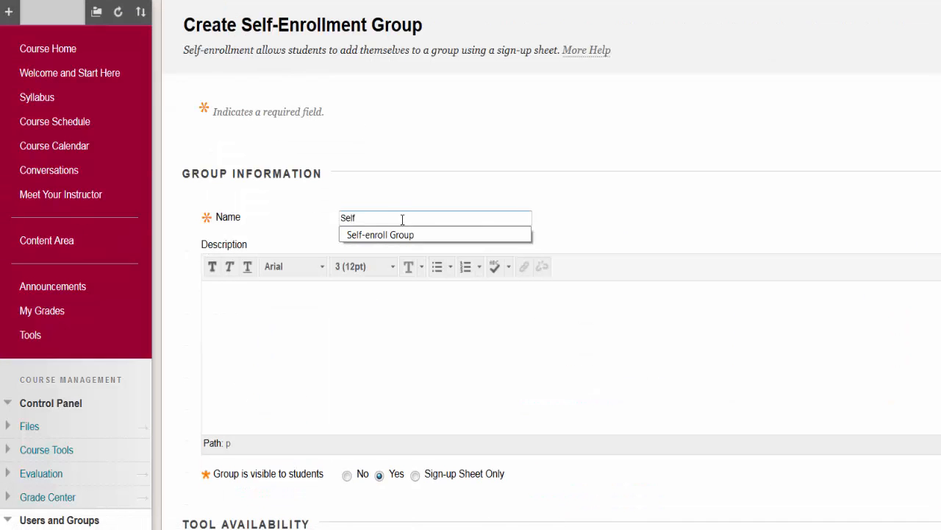
type("-enroll group")
left_click(190, 379)
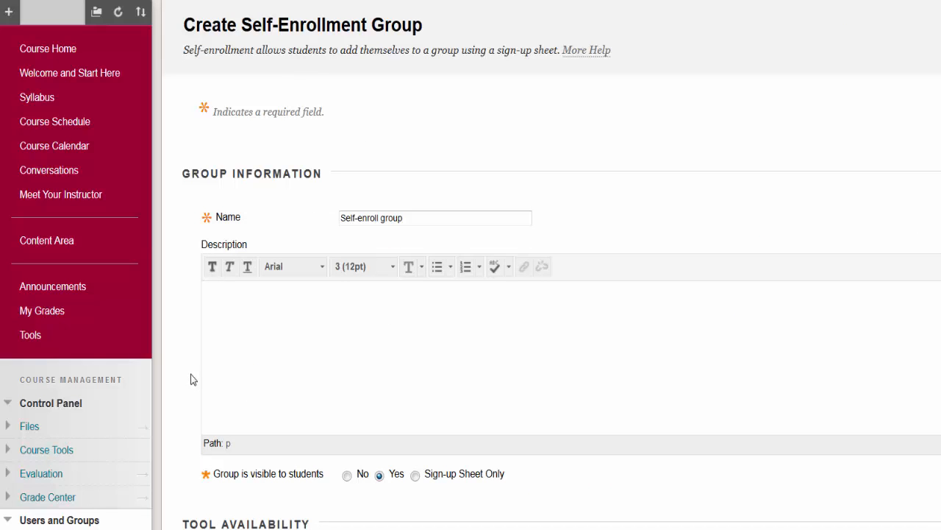
Name the group's sign-up sheet "Self Enrollment Group Demo sign in sheet".
scroll(191, 379, "down", 5)
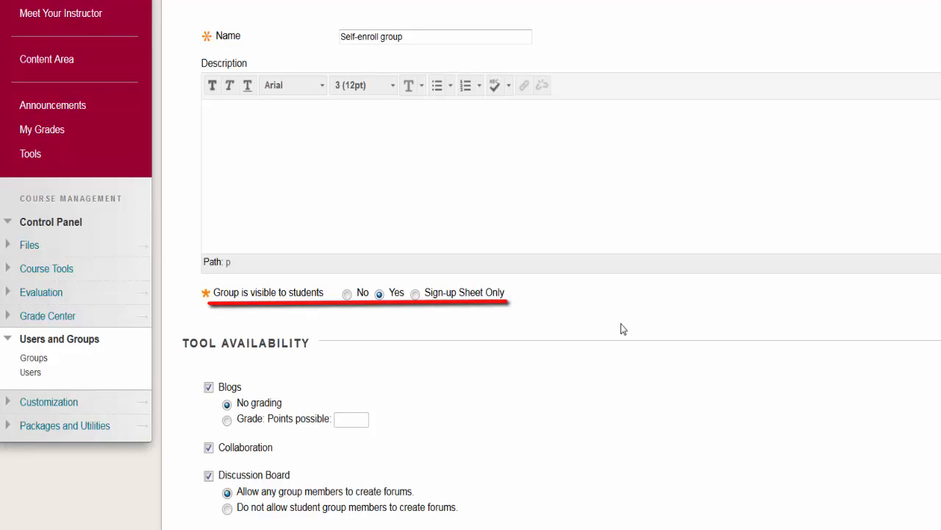
scroll(623, 328, "down", 5)
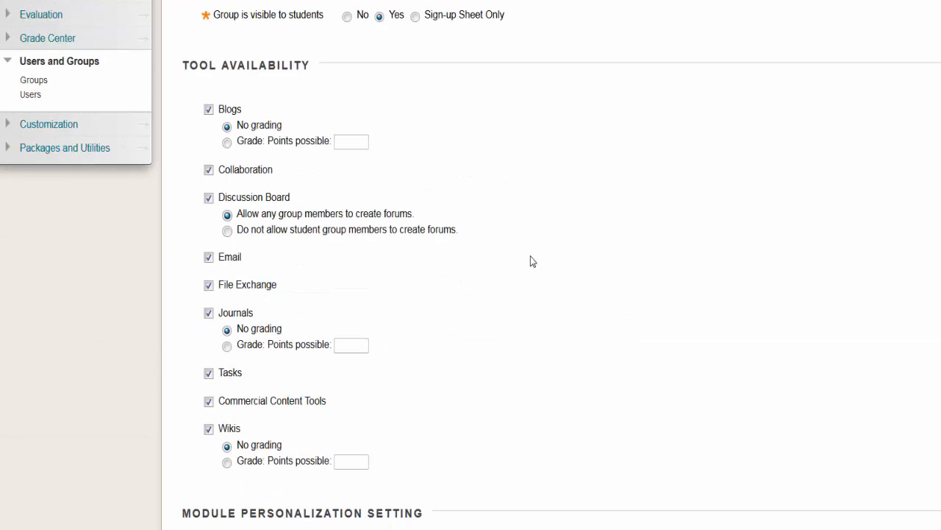
scroll(532, 261, "up", 2)
scroll(530, 260, "down", 12)
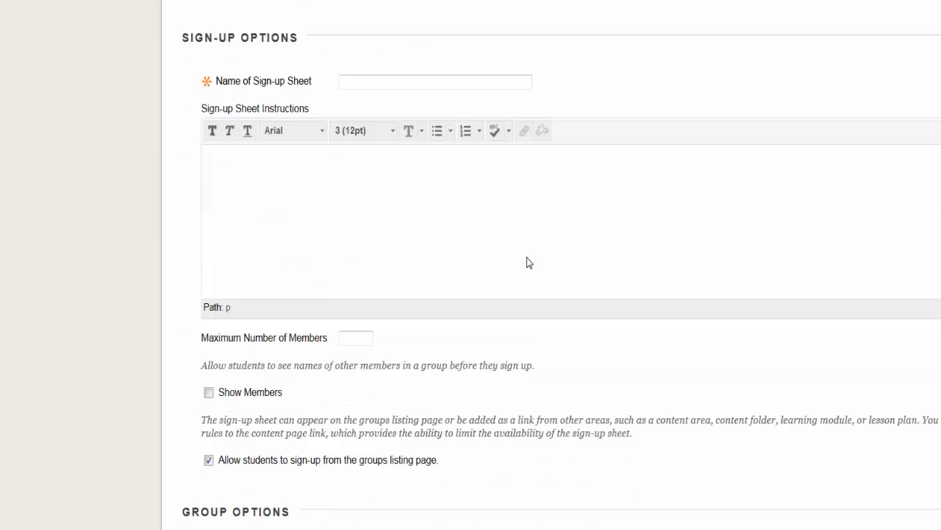
left_click(387, 5)
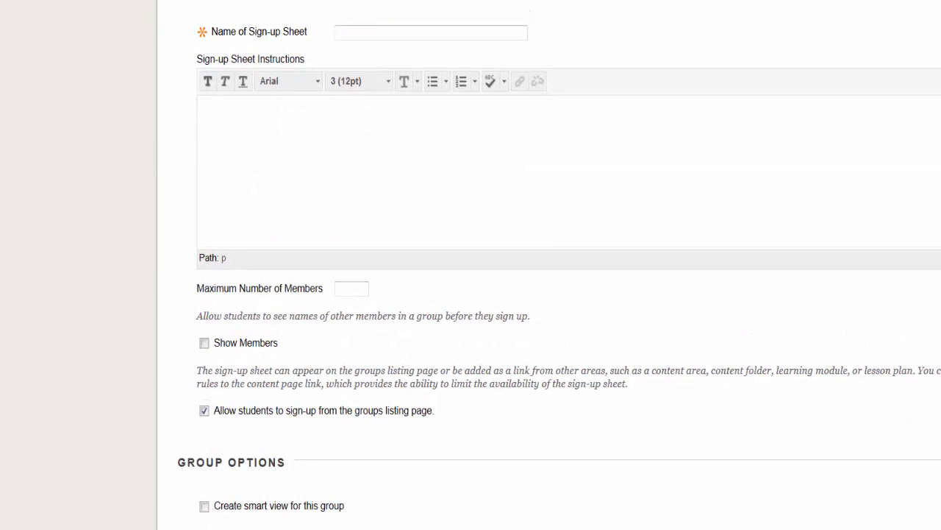
type("Self Enrollment Group ")
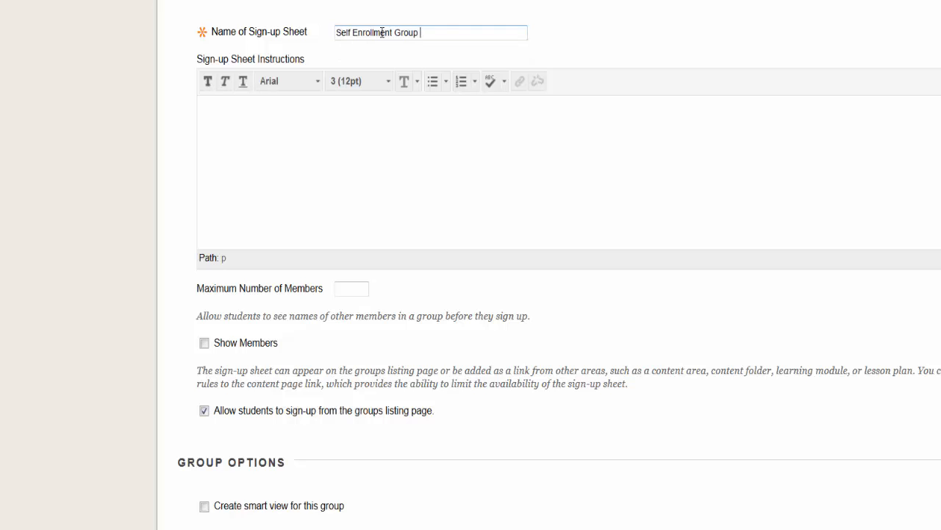
type("Demo sign in sheet")
Enter "This group will work on extra credit project" as the sign-up sheet instructions.
key("Tab")
type("Th")
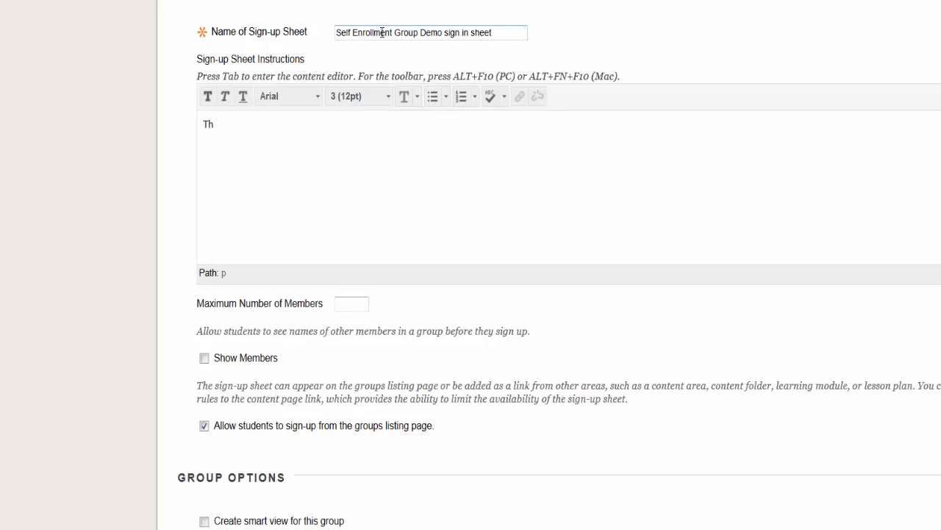
type("is group will work on extra c")
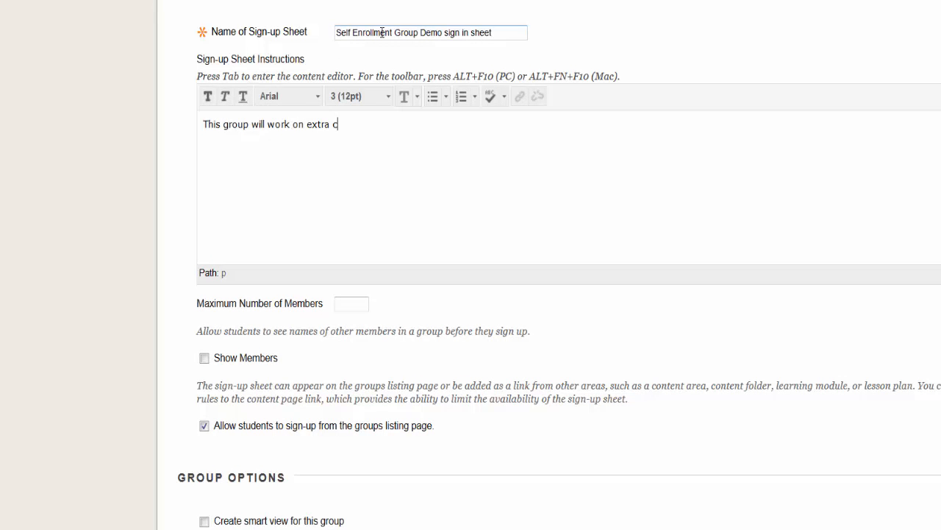
type("redit project")
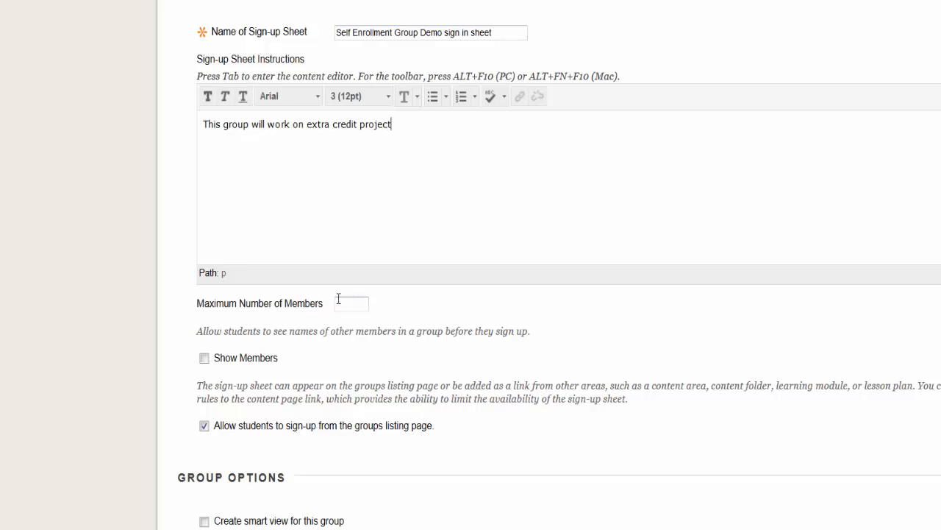
Limit the sign-up to 10 members with member names shown to students, and submit the self-enroll group.
left_click(342, 300)
type("10")
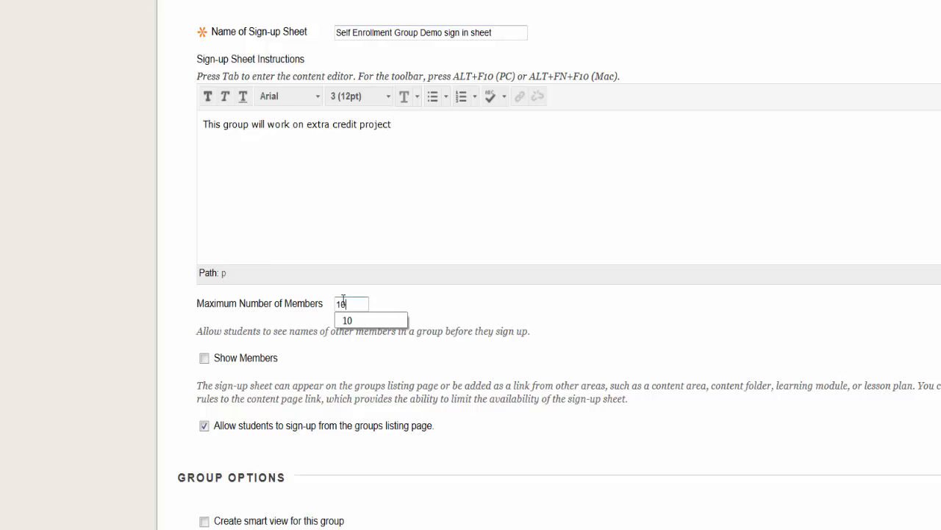
left_click(137, 344)
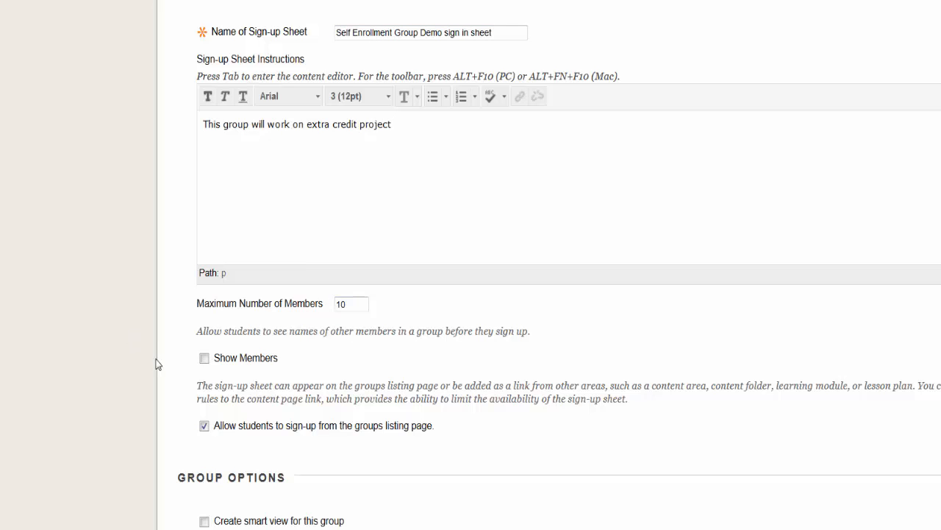
left_click(205, 359)
scroll(190, 346, "down", 3)
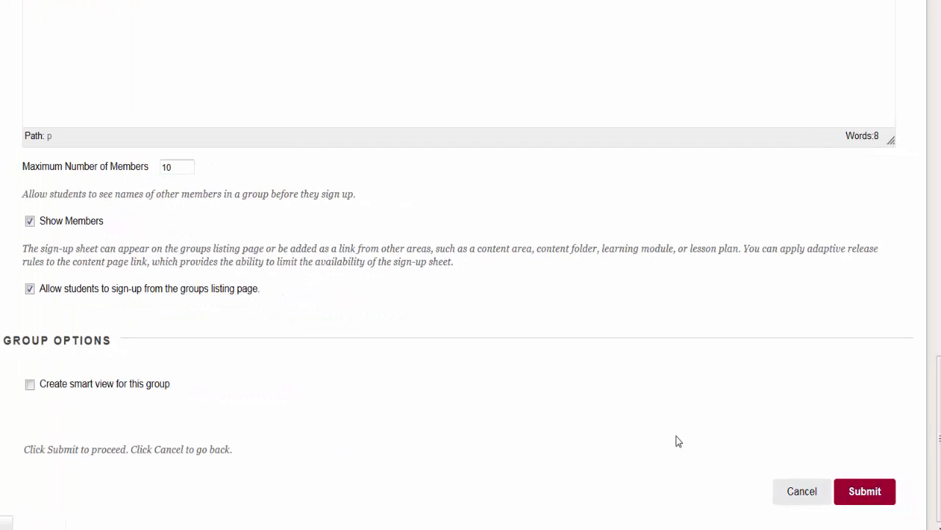
left_click(865, 491)
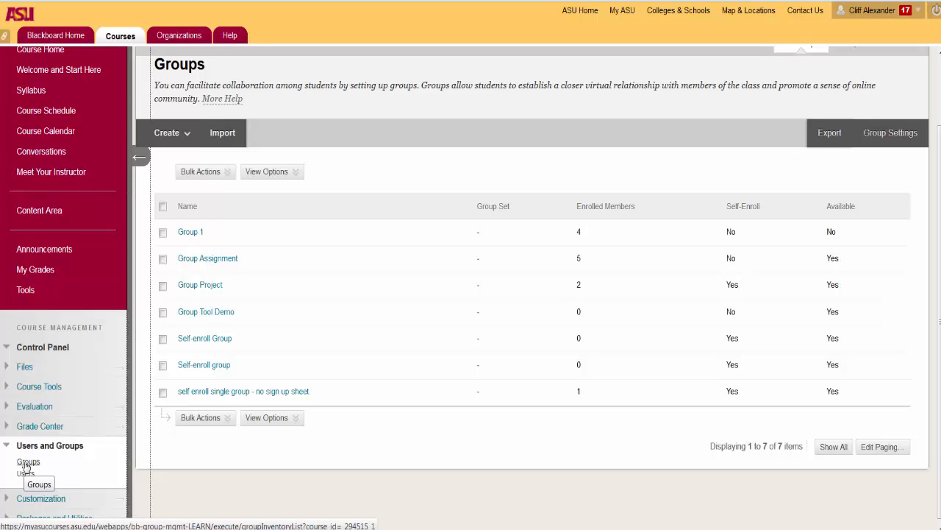
Start a random-enroll group set and name it "Group Set Random Enroll".
left_click(173, 136)
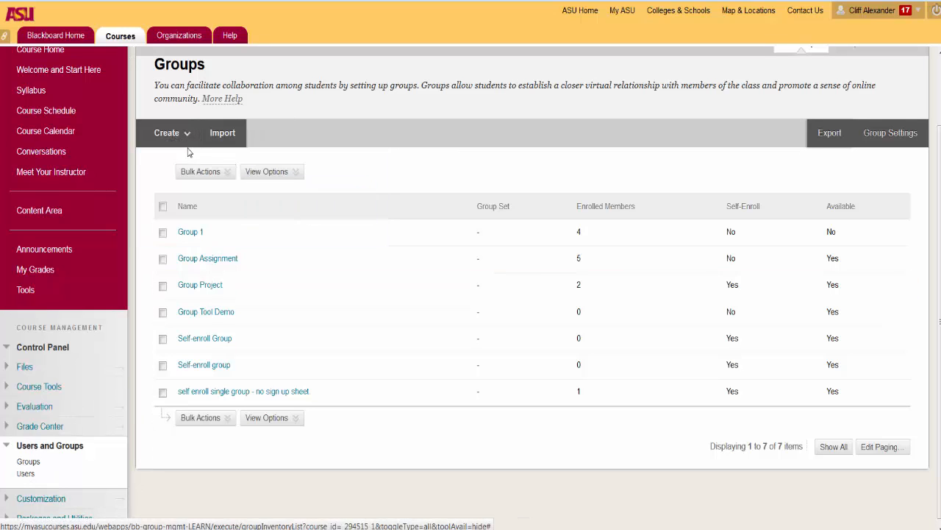
mouse_move(191, 141)
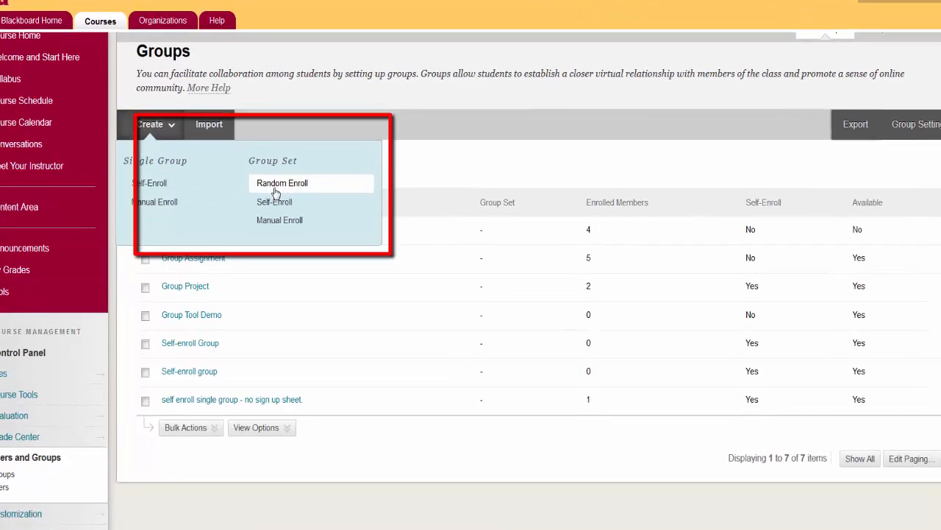
left_click(281, 193)
left_click(246, 270)
type("Group")
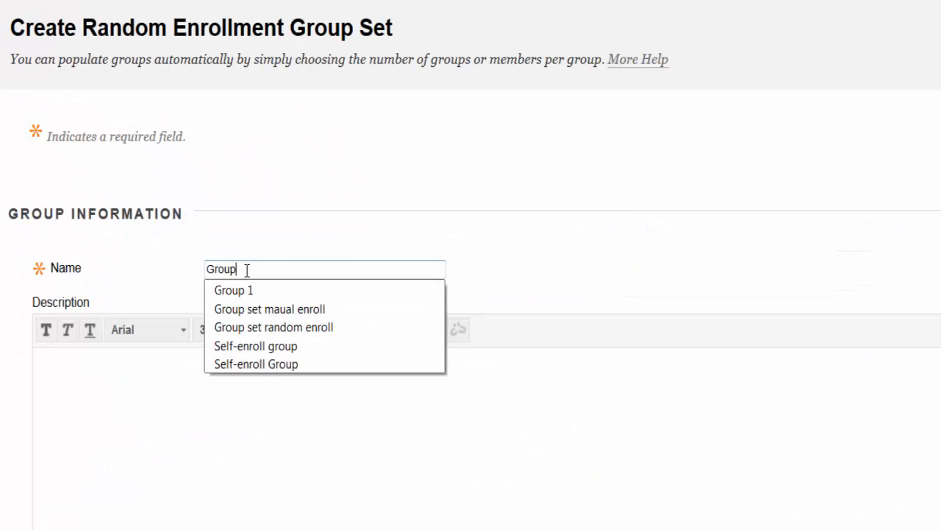
type(" Set Random Enroll")
Turn off module personalization and enable a smart view for each group in the random-enroll set.
scroll(10, 447, "down", 8)
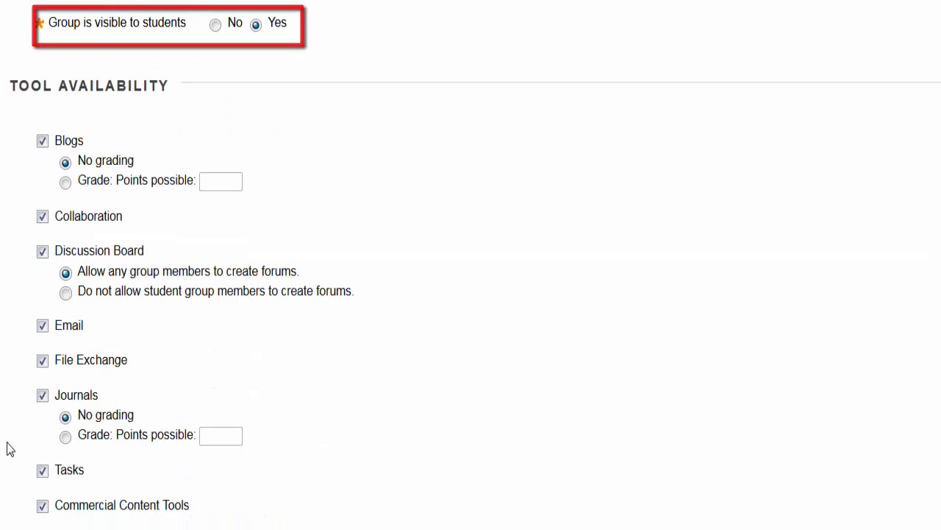
scroll(10, 448, "down", 3)
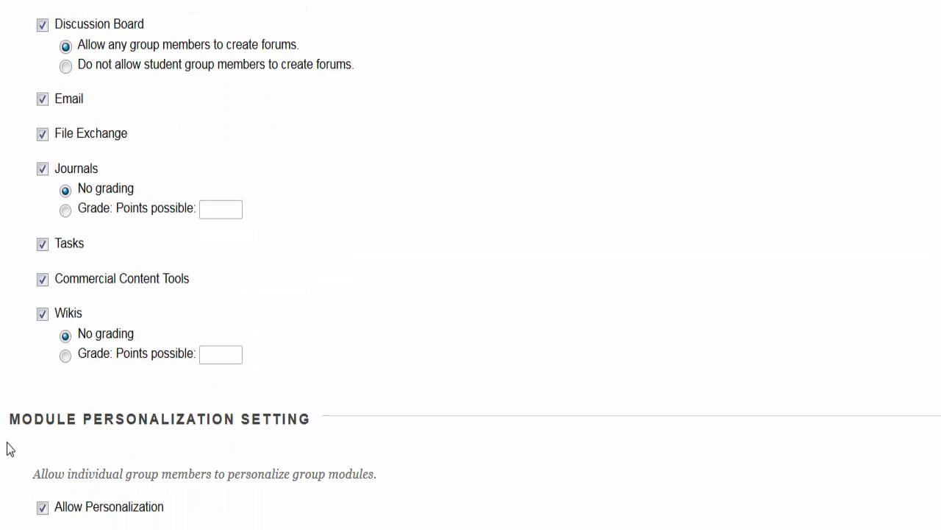
scroll(10, 448, "down", 3)
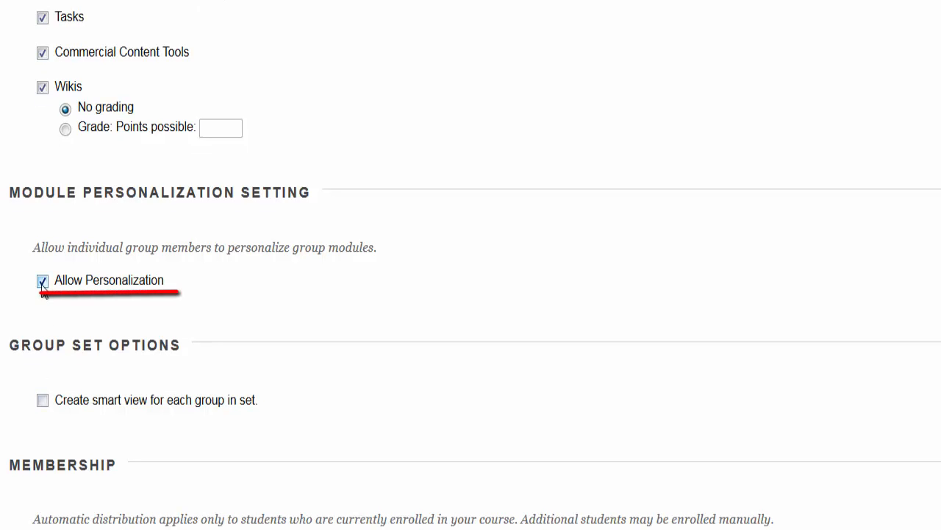
left_click(42, 283)
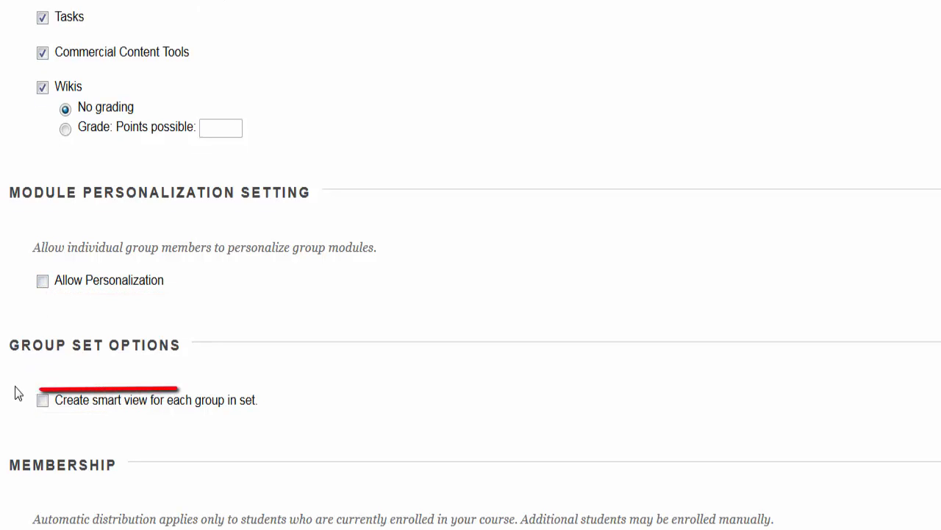
scroll(16, 391, "down", 2)
left_click(41, 286)
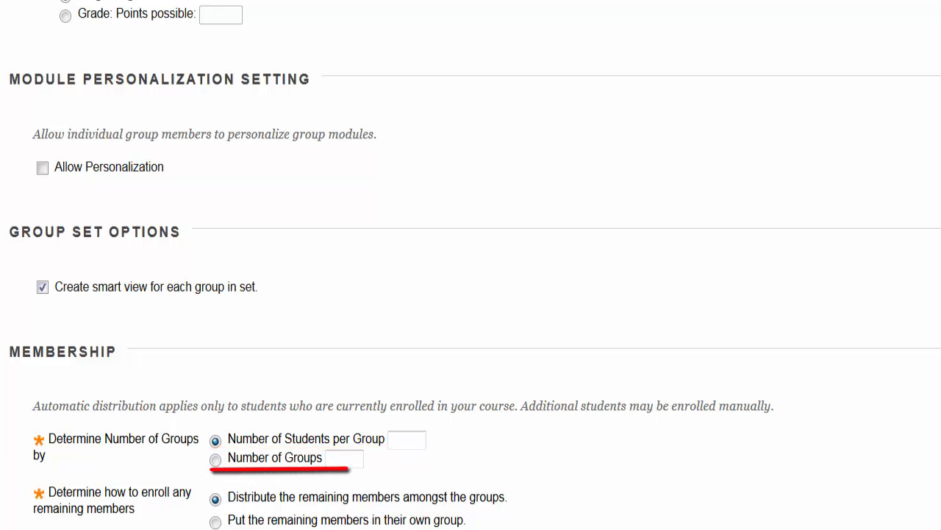
Set the number of students per group to 3 and submit the random-enroll group set.
scroll(471, 264, "down", 2)
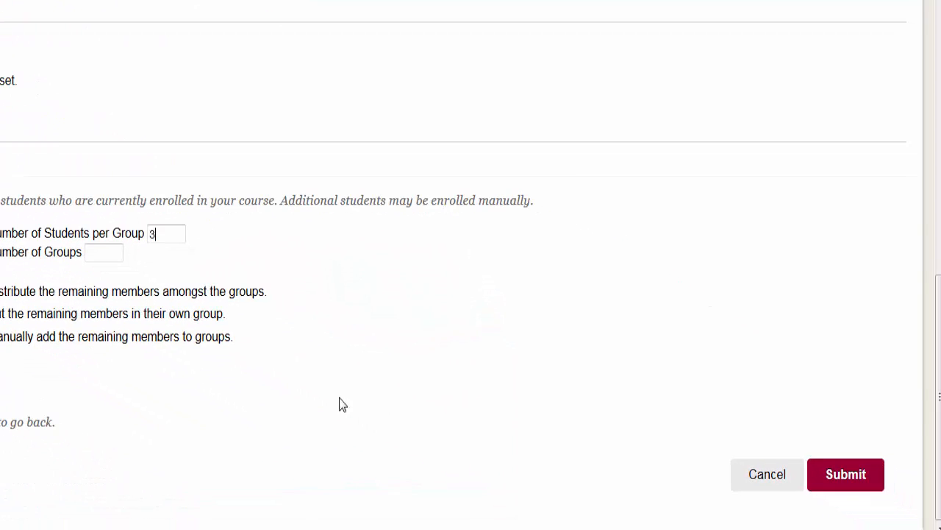
left_click(845, 474)
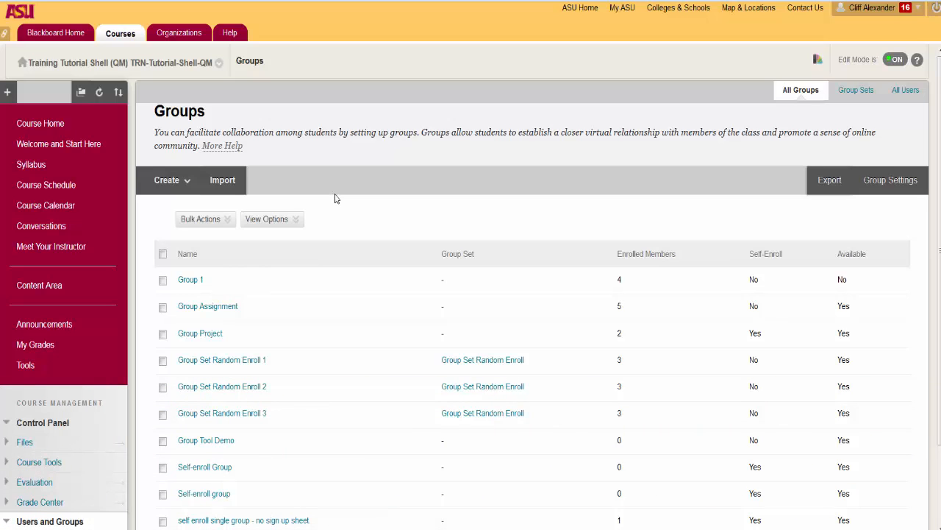
Start a manual-enroll group set and name it "Group Set Manual Enroll".
left_click(187, 180)
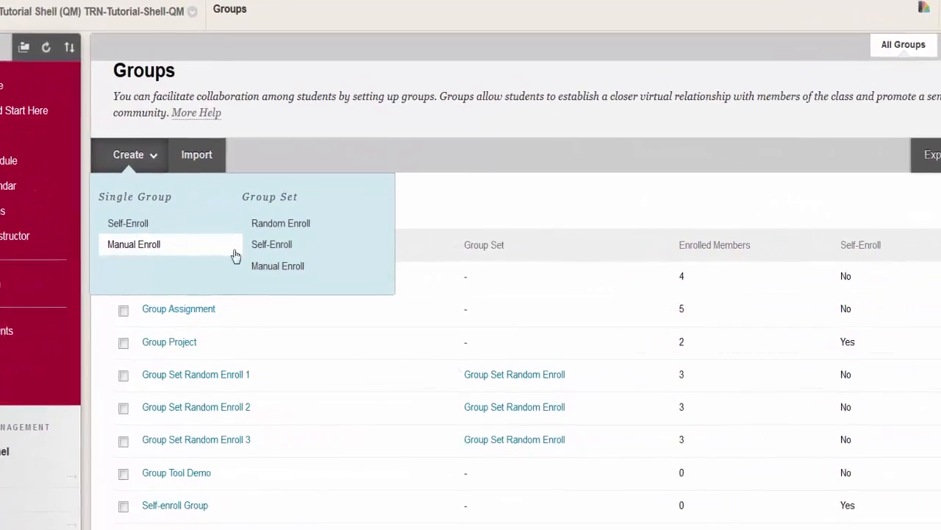
left_click(262, 267)
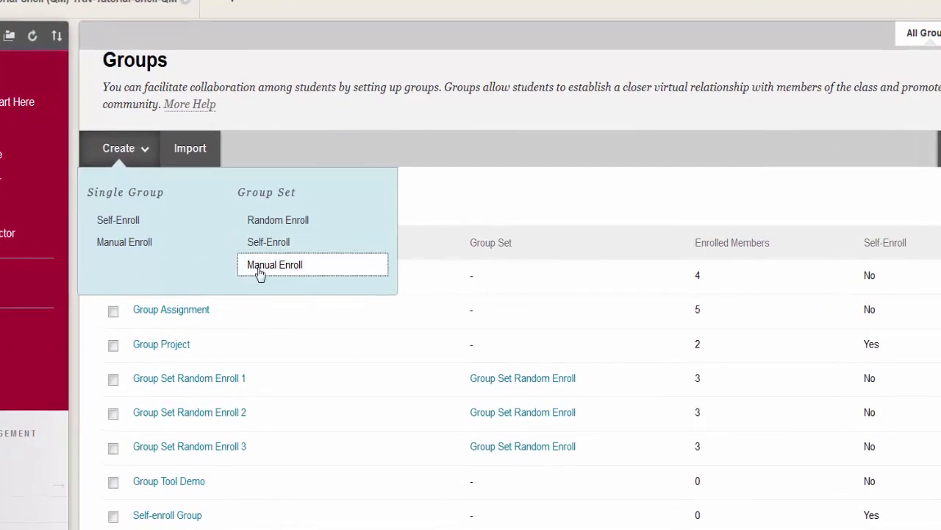
left_click(316, 259)
type("Group Set Manua")
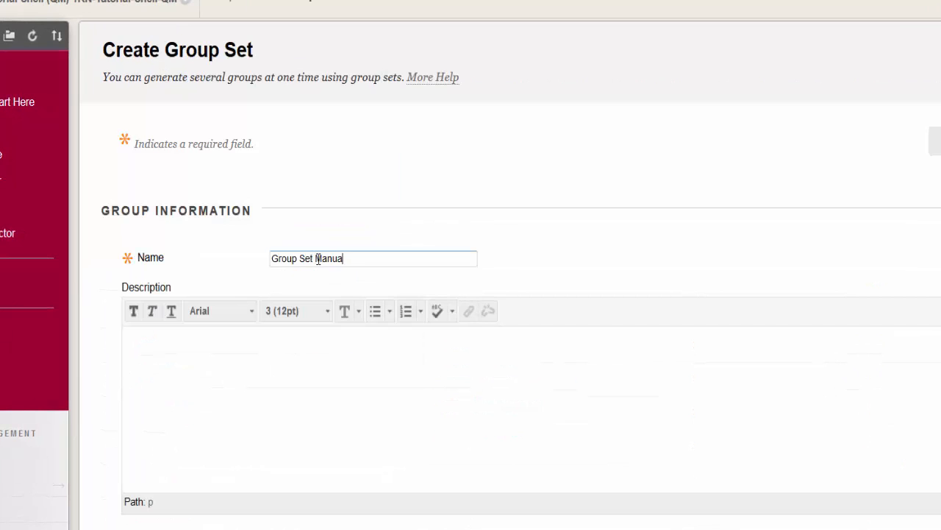
type("l Enroll")
left_click(351, 229)
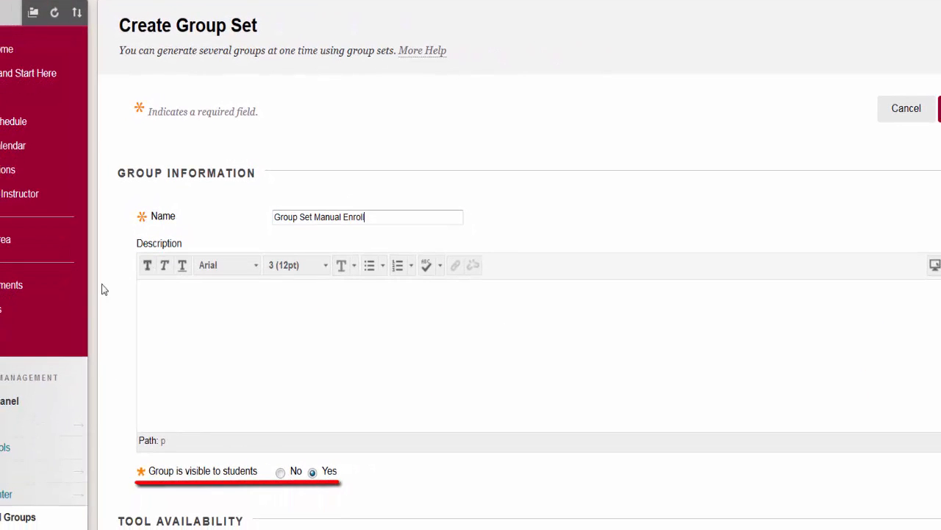
Turn off module personalization, set the number of groups to 3, and submit the manual-enroll group set.
scroll(114, 277, "down", 1)
scroll(115, 281, "down", 8)
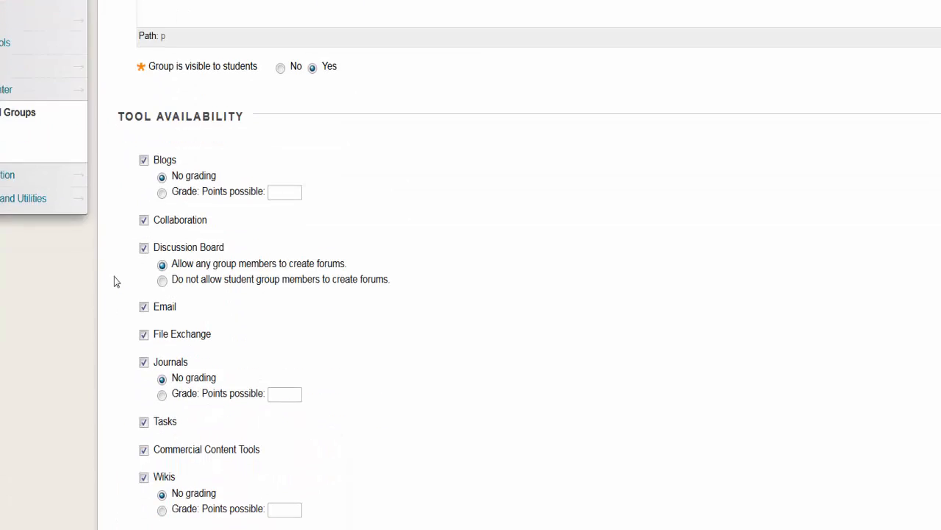
scroll(114, 280, "down", 2)
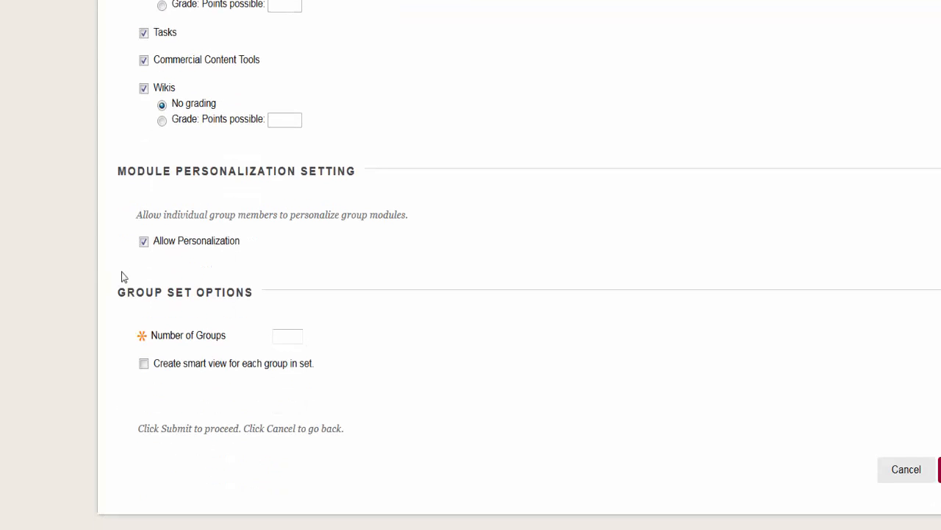
left_click(145, 243)
type("3")
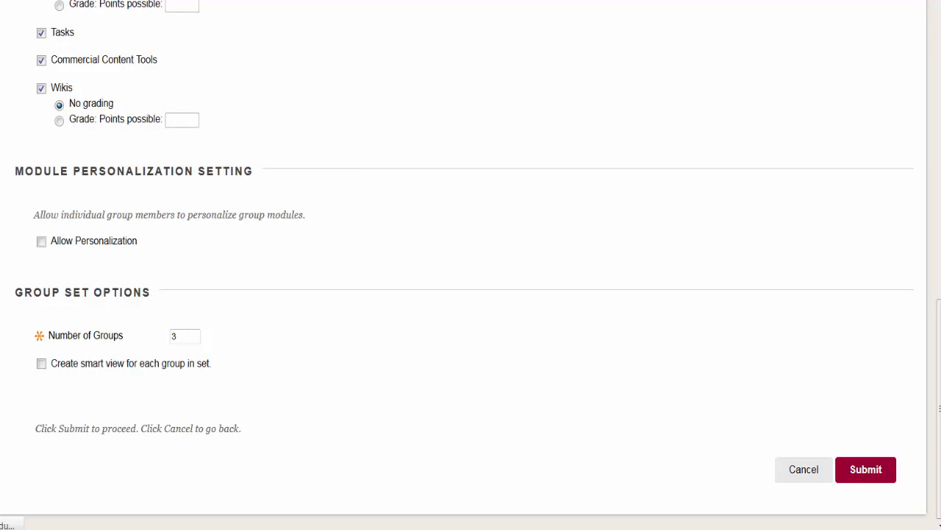
scroll(464, 265, "down", 6)
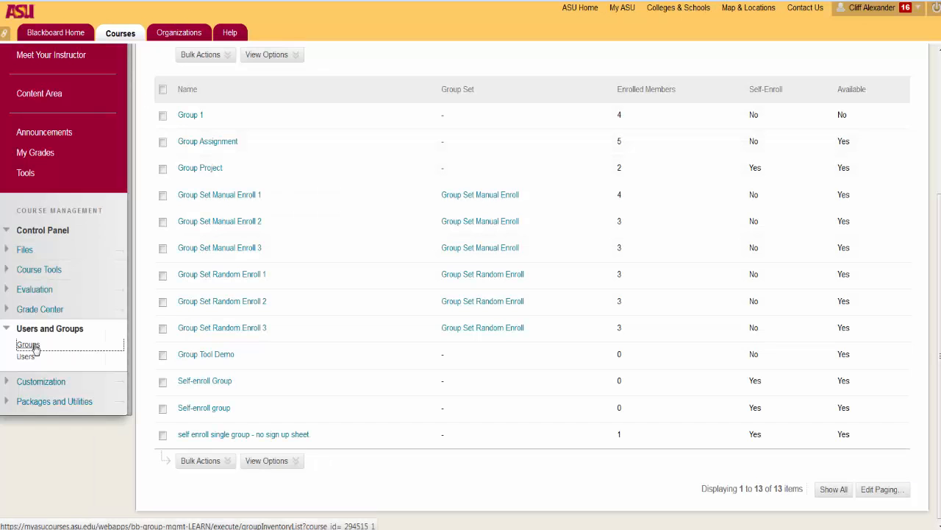
Reopen the course's groups list and start a self-enroll group set, going to its group set options.
left_click(28, 345)
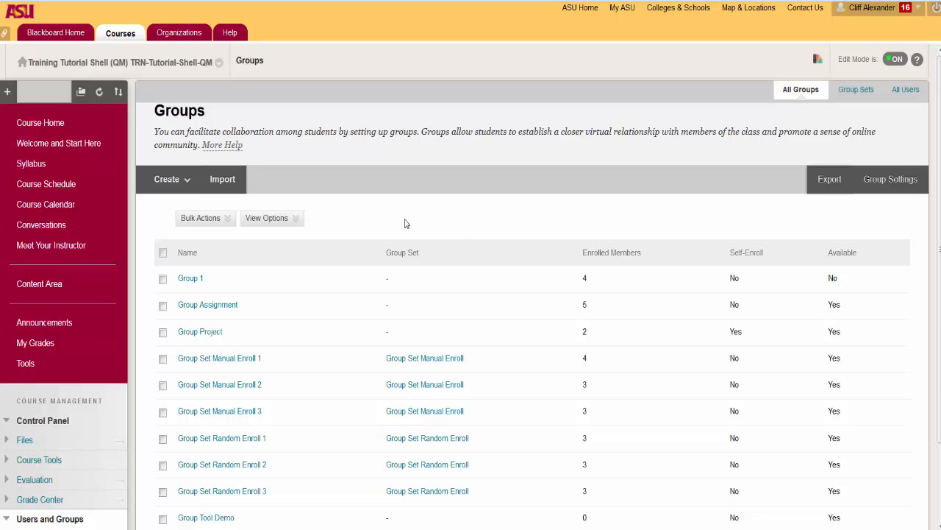
left_click(160, 180)
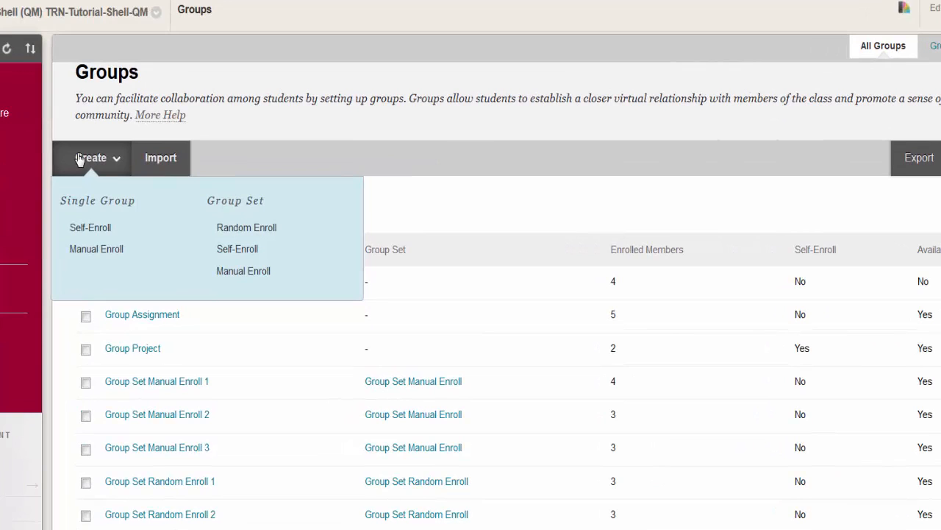
left_click(250, 251)
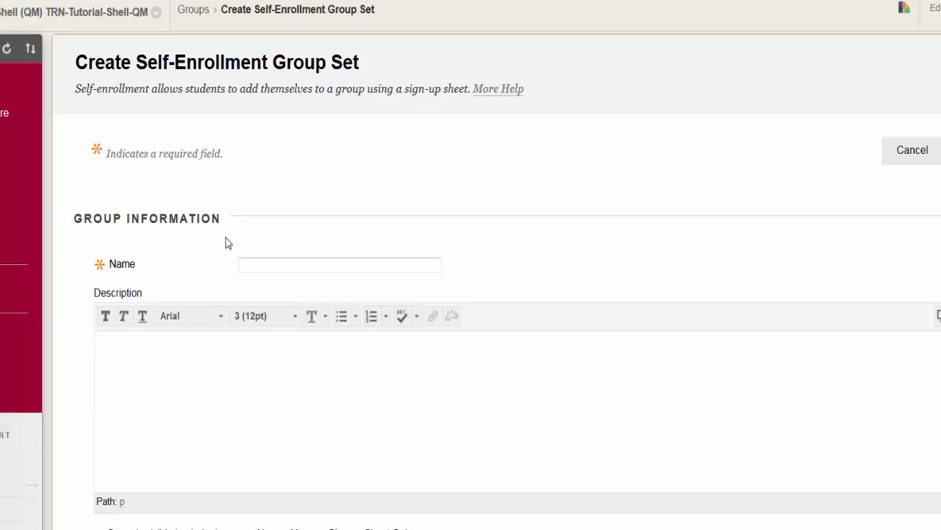
scroll(79, 414, "down", 10)
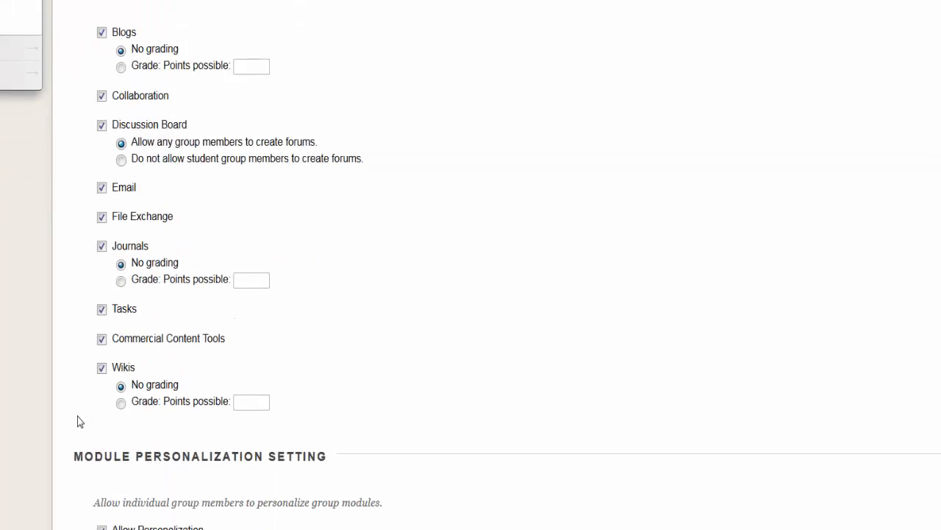
scroll(77, 417, "down", 6)
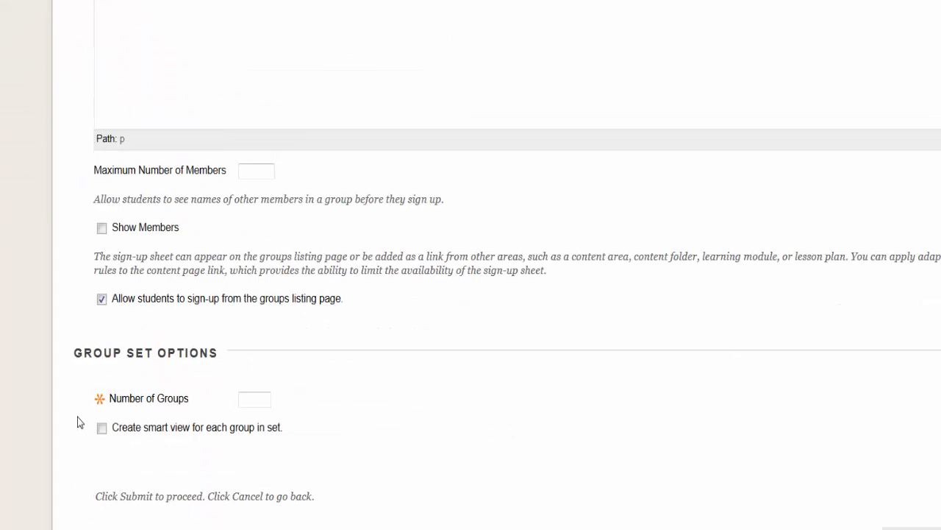